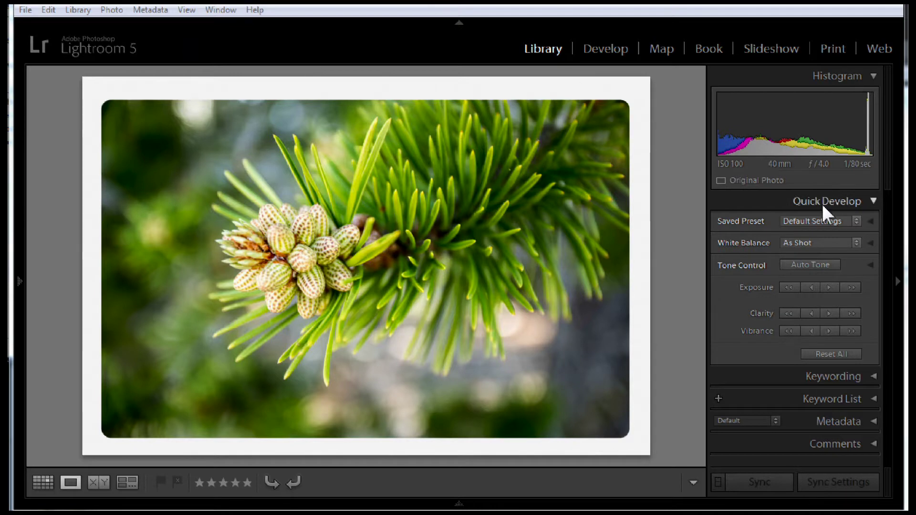
# Step: From Edit > Identity Plate Setup, switch to a graphical identity plate and enable it
pyautogui.click(47, 9)
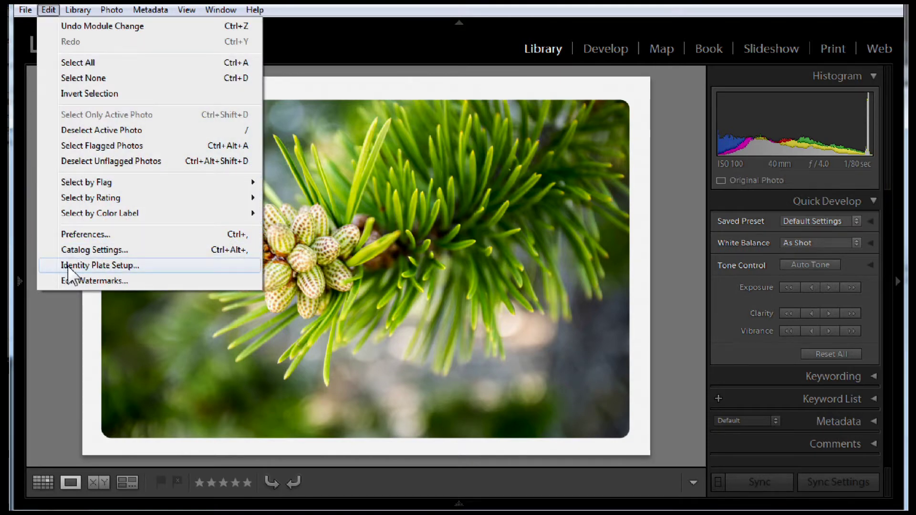
pyautogui.click(101, 268)
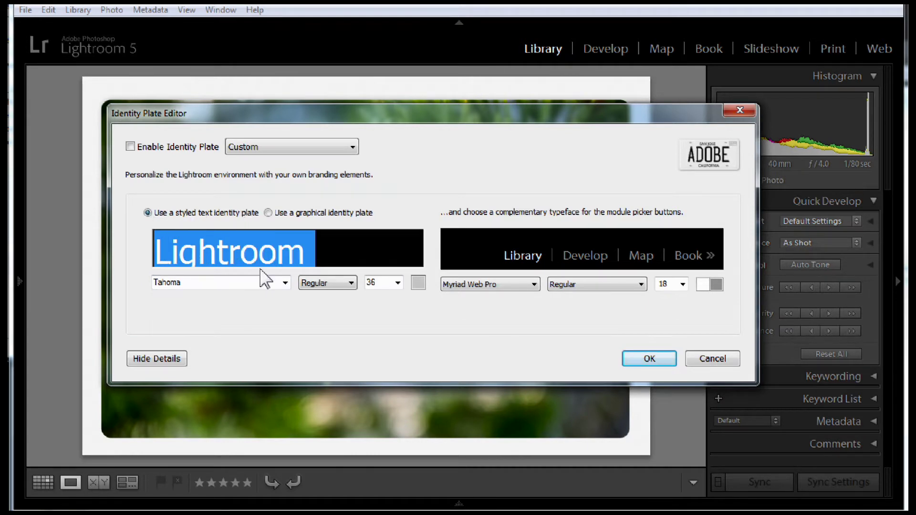
pyautogui.click(268, 213)
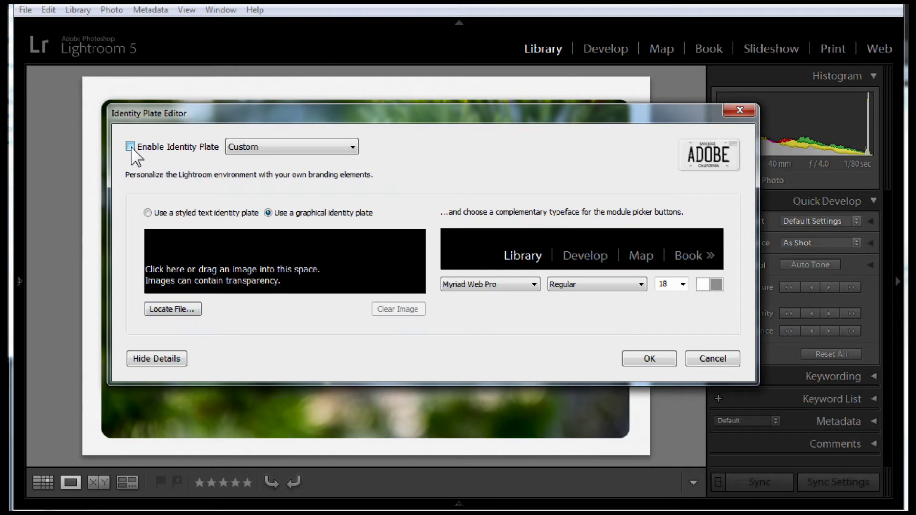
pyautogui.click(131, 148)
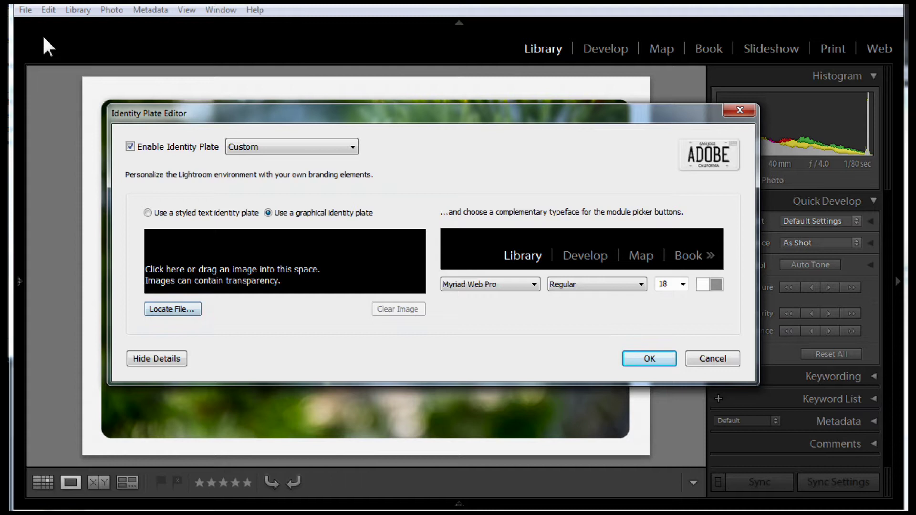
pyautogui.click(130, 146)
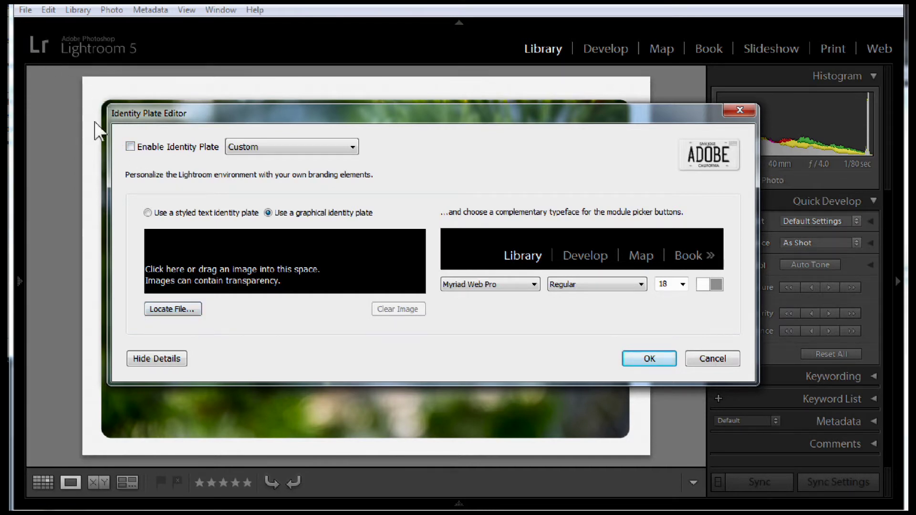
pyautogui.click(130, 147)
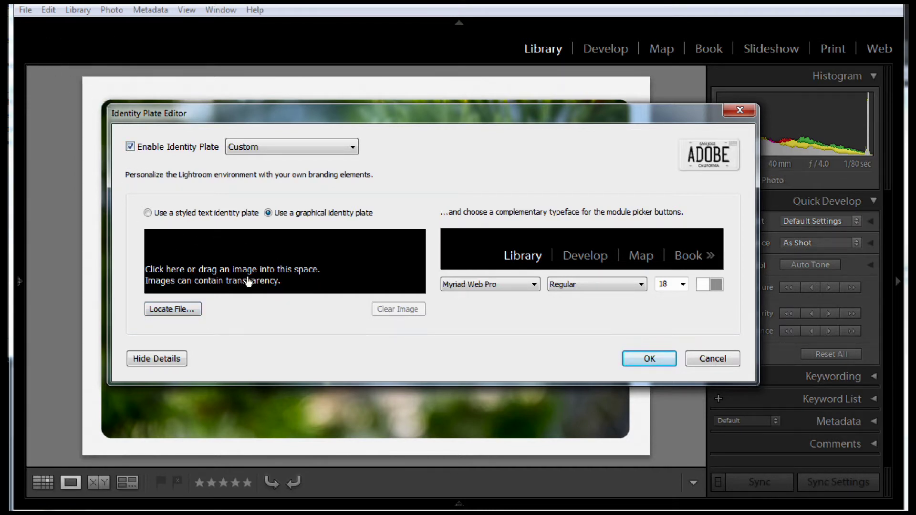
# Step: Load Lightroom_Identy_Master_wht_red_sm as the graphical identity plate image
pyautogui.click(198, 309)
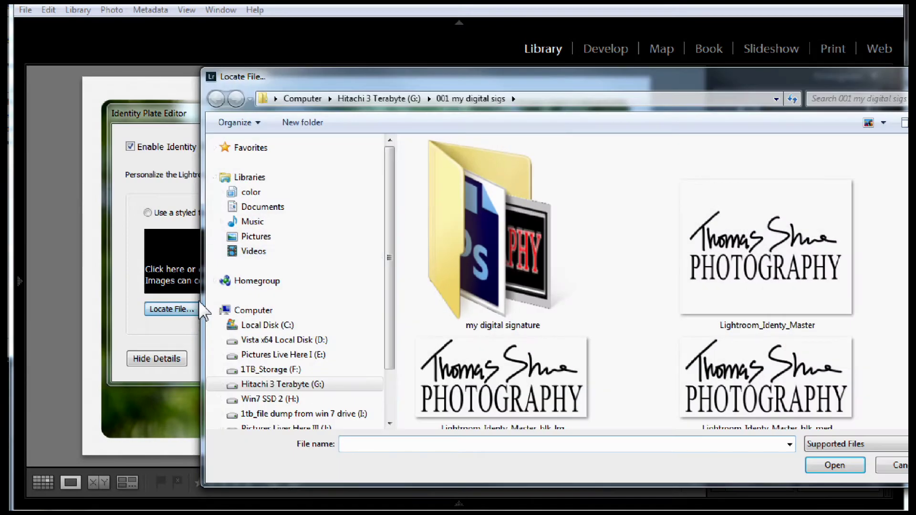
pyautogui.moveTo(523, 79); pyautogui.dragTo(408, 15)
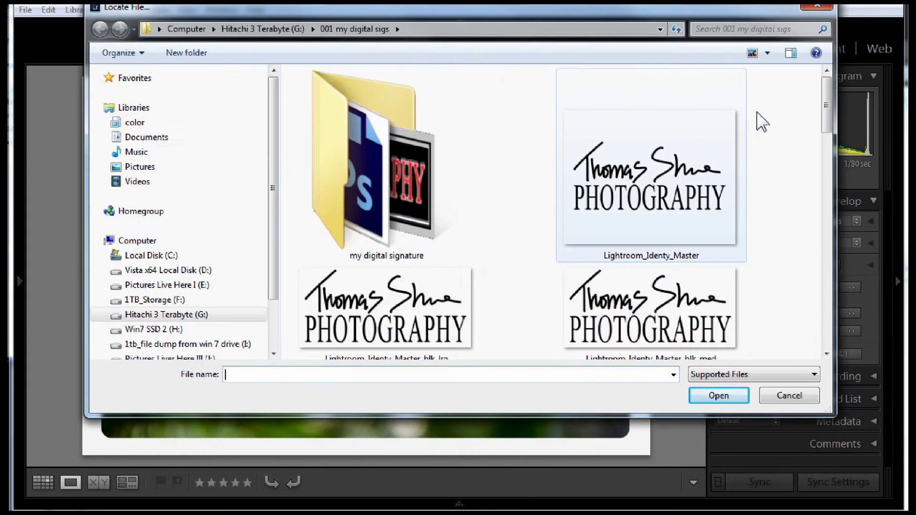
pyautogui.moveTo(827, 117); pyautogui.dragTo(827, 158)
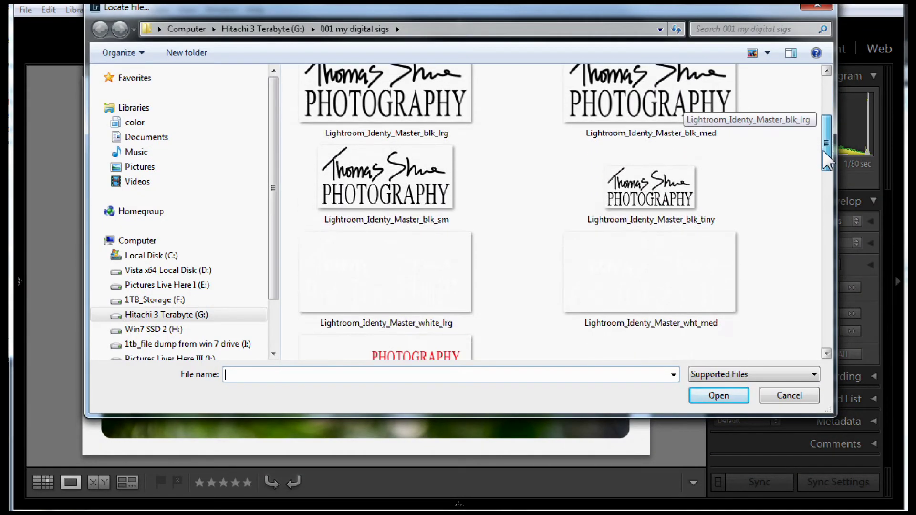
pyautogui.scroll(-1, 823, 151)
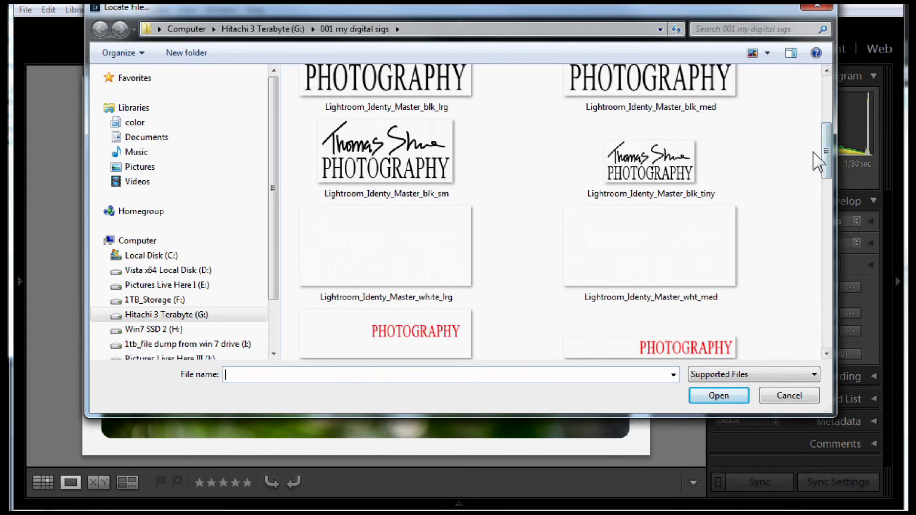
pyautogui.scroll(-2, 828, 151)
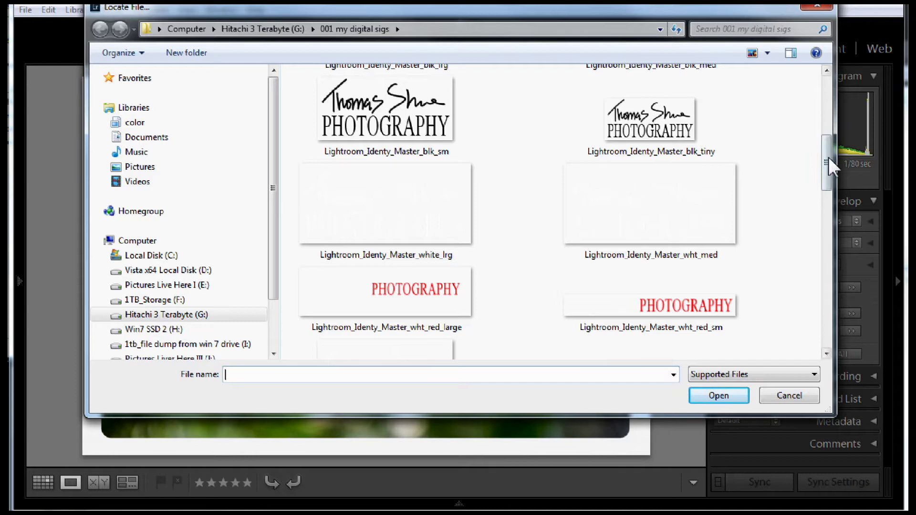
pyautogui.moveTo(826, 163)
pyautogui.mouseDown()
pyautogui.moveTo(828, 208)
pyautogui.moveTo(828, 197)
pyautogui.mouseUp()
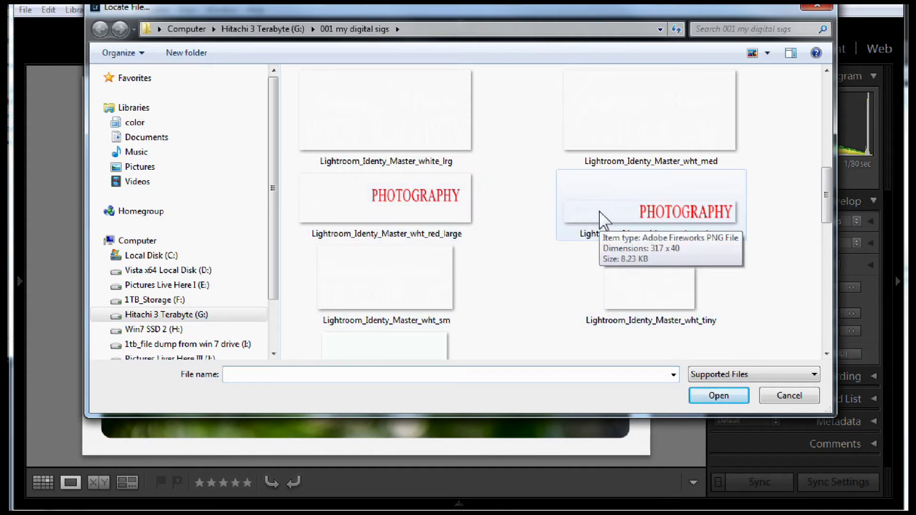
pyautogui.doubleClick(599, 211)
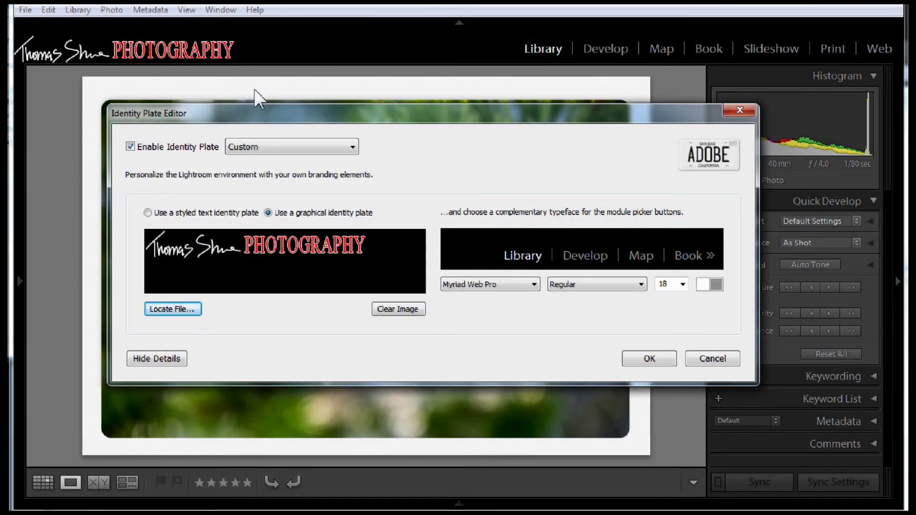
# Step: Choose Base 02 from the module picker font list, replacing Myriad Web Pro
pyautogui.click(537, 285)
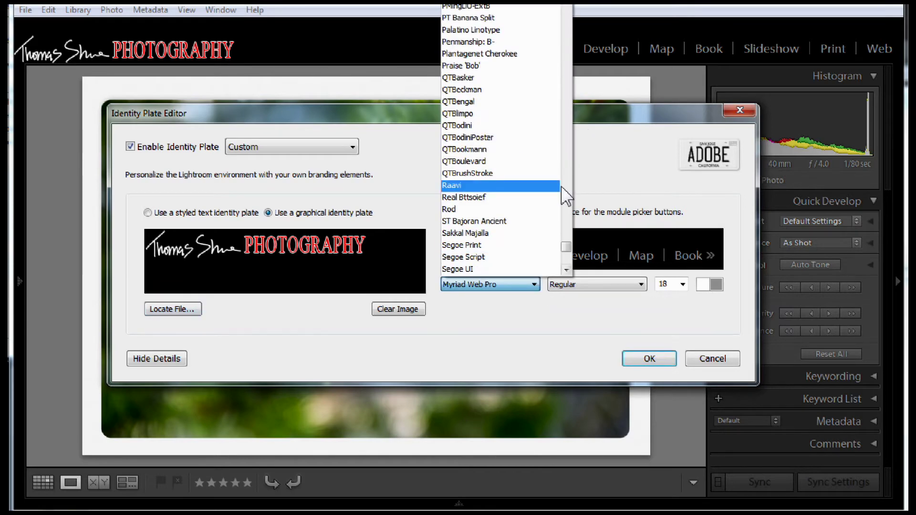
pyautogui.moveTo(566, 244); pyautogui.dragTo(557, 10)
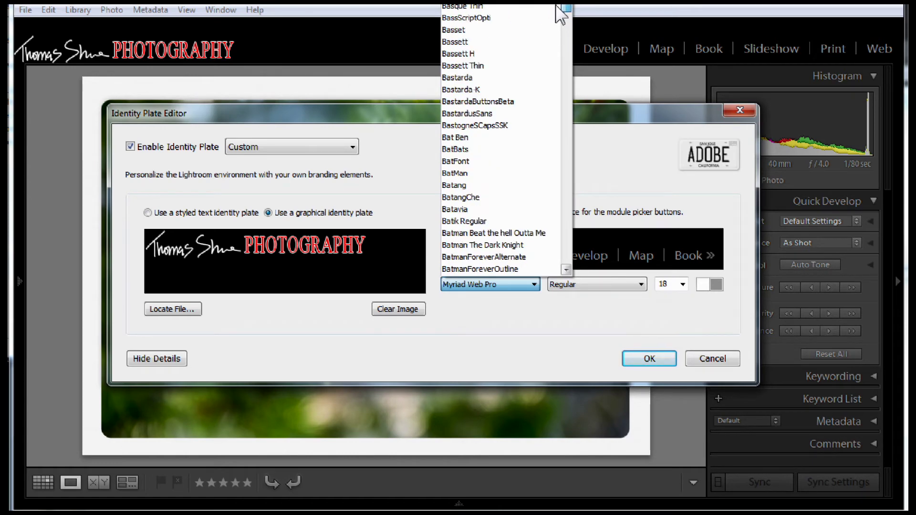
pyautogui.scroll(10, 537, 142)
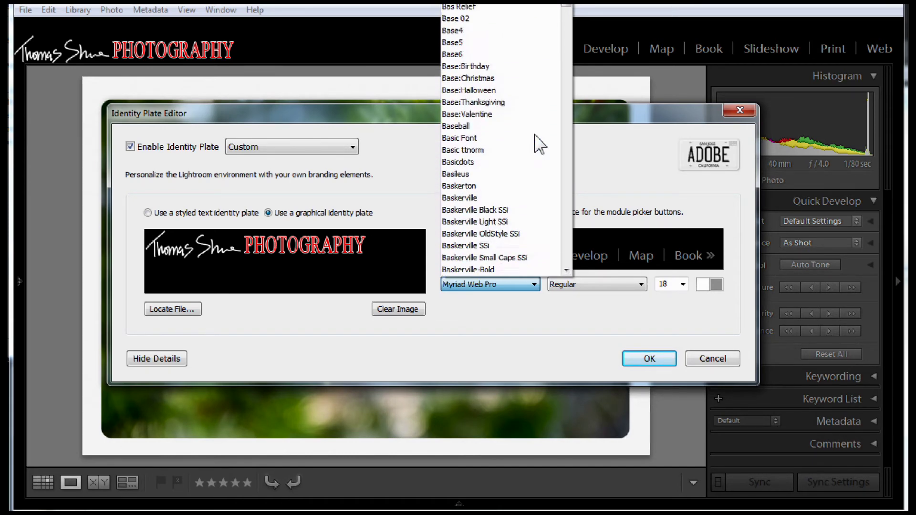
pyautogui.click(467, 90)
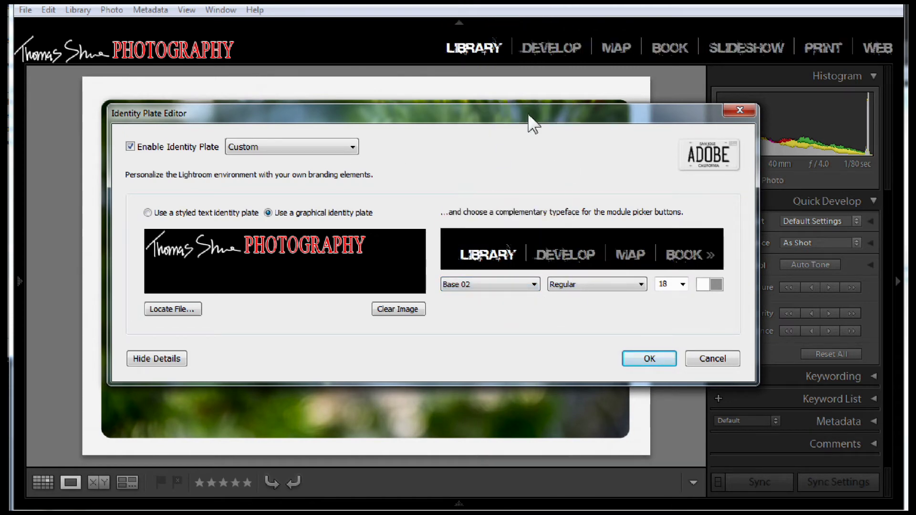
# Step: Set the active module picker text colour to olive
pyautogui.click(705, 285)
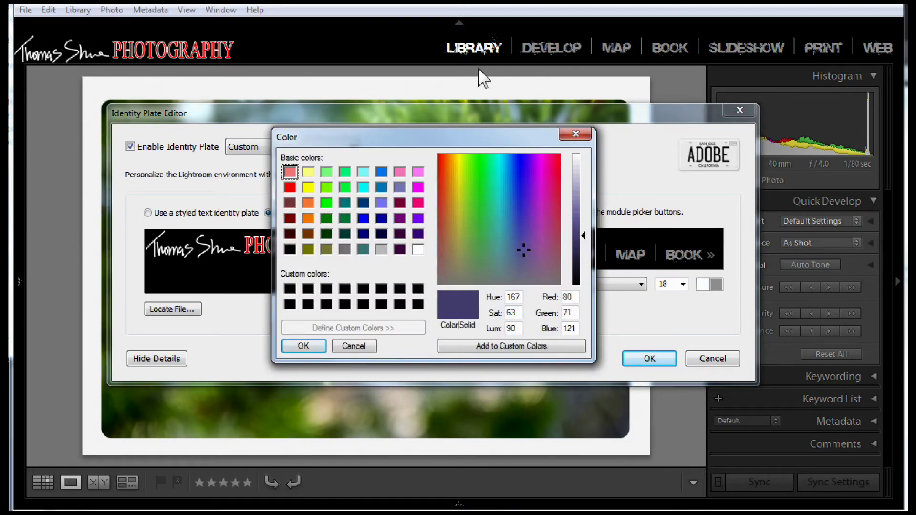
pyautogui.moveTo(520, 140); pyautogui.dragTo(510, 121)
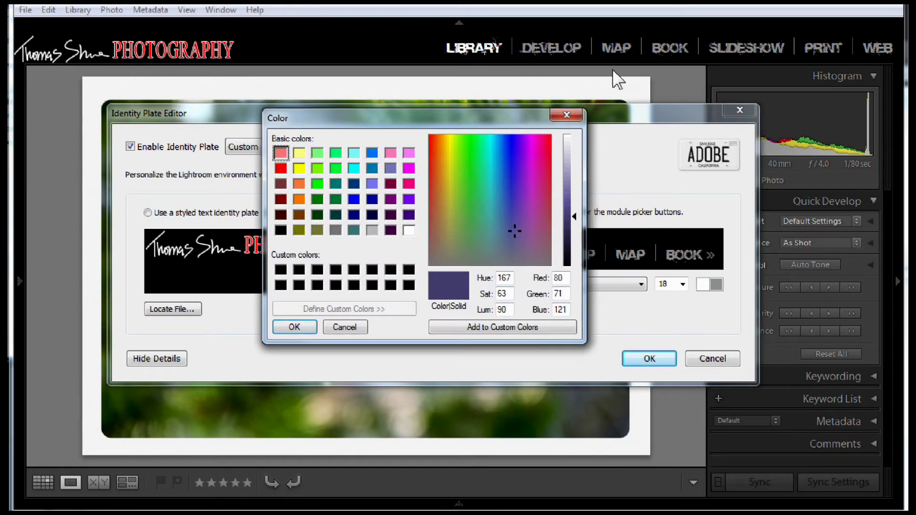
pyautogui.click(299, 167)
pyautogui.moveTo(448, 135); pyautogui.dragTo(448, 160)
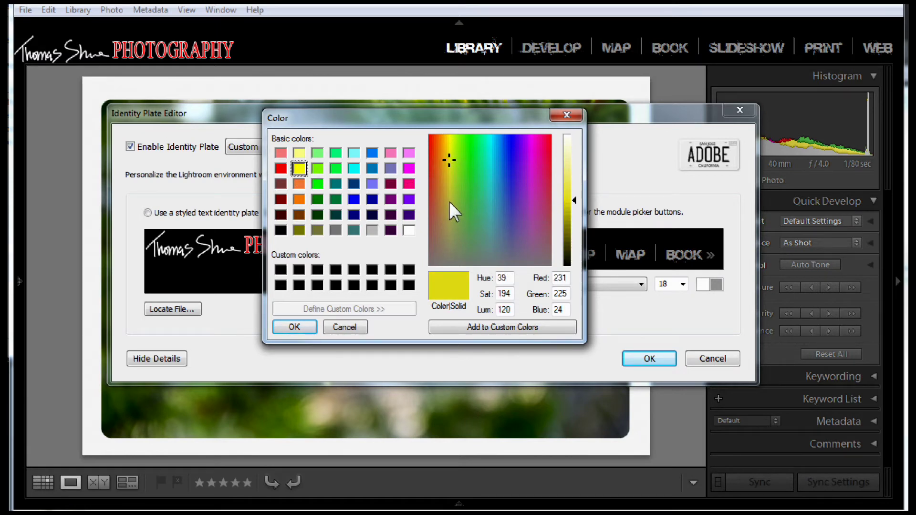
pyautogui.moveTo(448, 201); pyautogui.dragTo(449, 188)
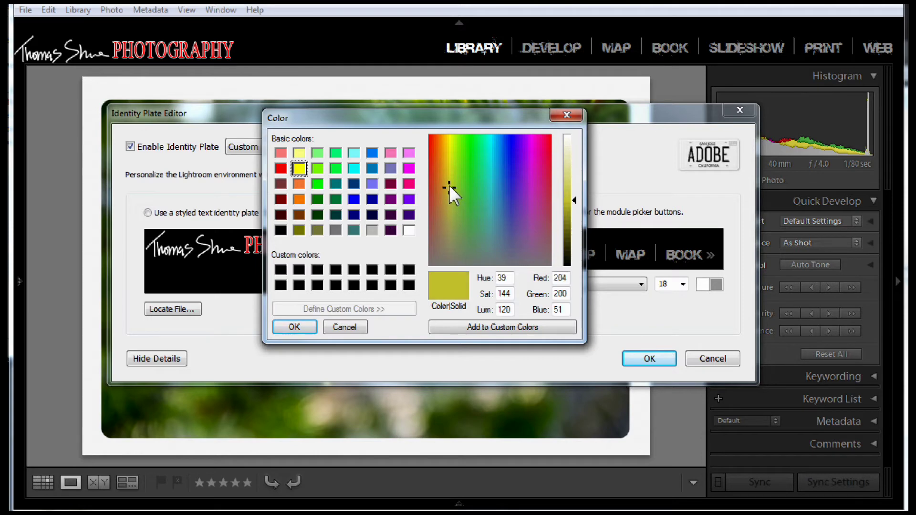
pyautogui.click(295, 327)
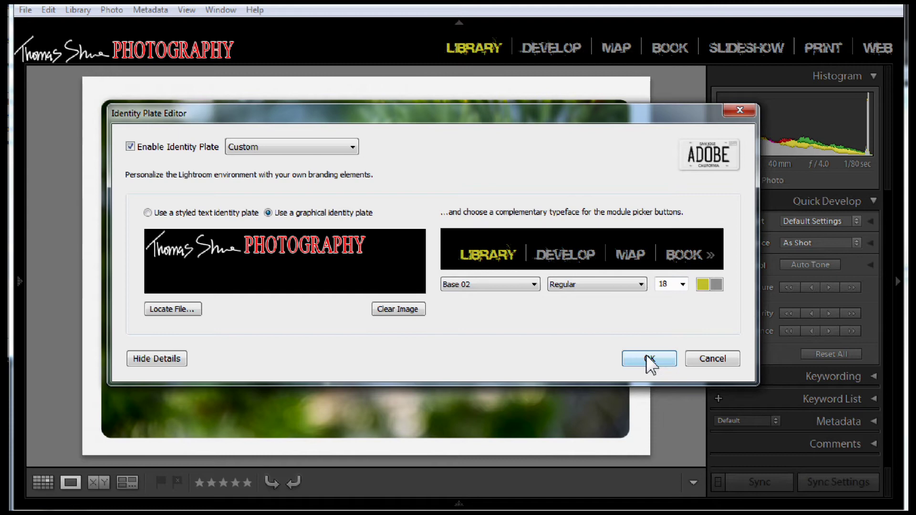
# Step: Set inactive module text to dark teal (RGB 30, 83, 98) and apply the identity plate
pyautogui.click(716, 285)
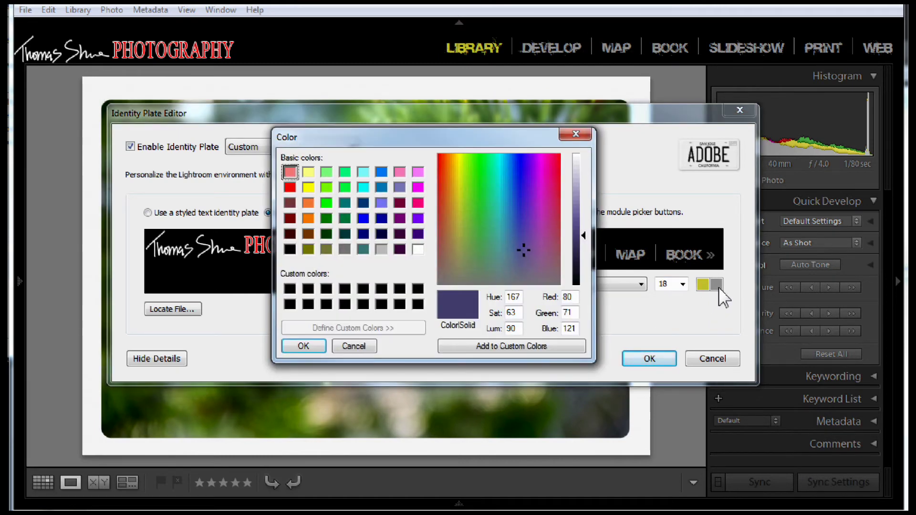
pyautogui.click(363, 204)
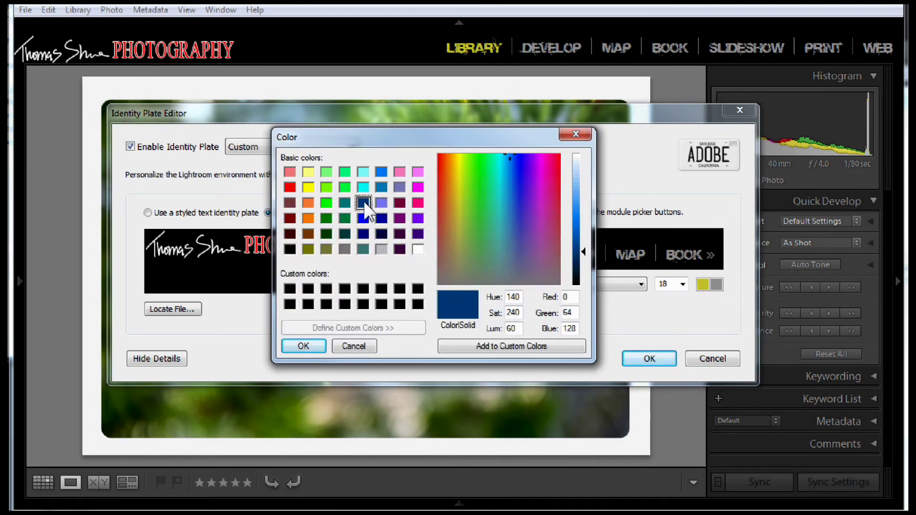
pyautogui.moveTo(509, 165); pyautogui.dragTo(503, 213)
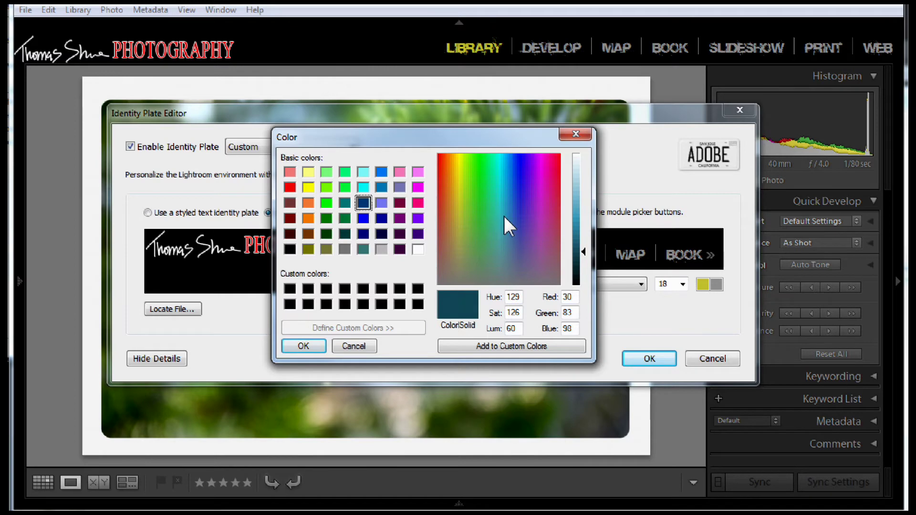
pyautogui.click(321, 344)
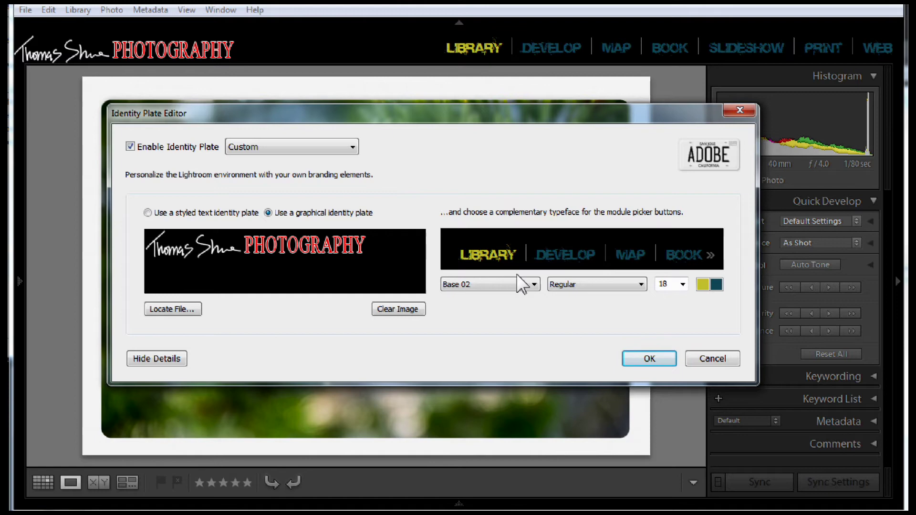
pyautogui.click(645, 364)
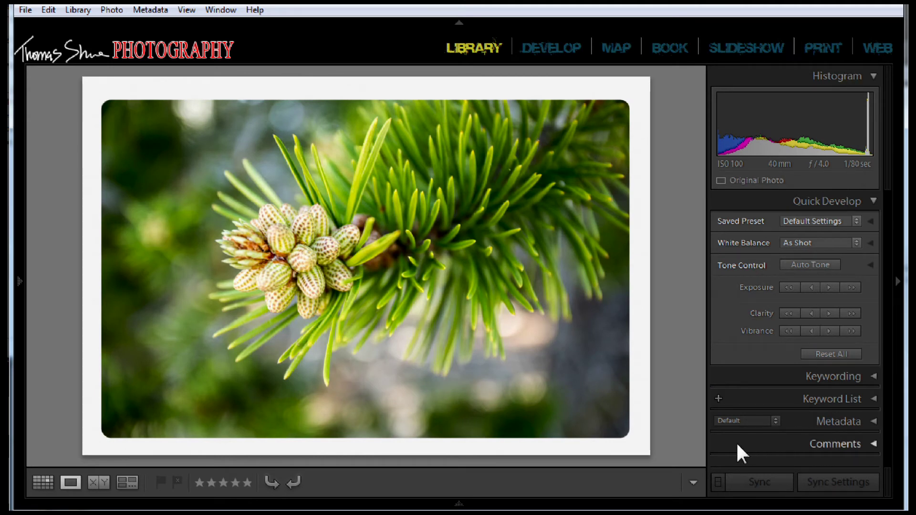
# Step: Add the Small Flourish panel end mark below the right-hand panels
pyautogui.rightClick(718, 460)
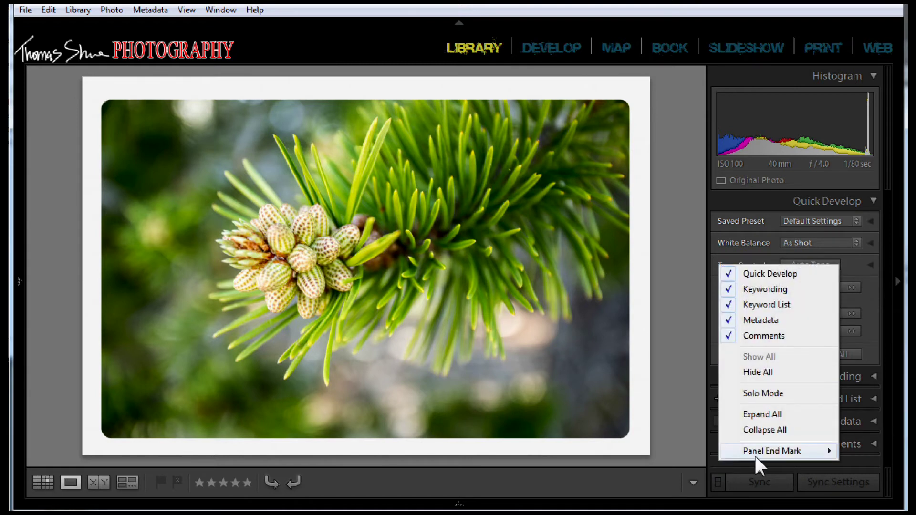
pyautogui.moveTo(755, 454)
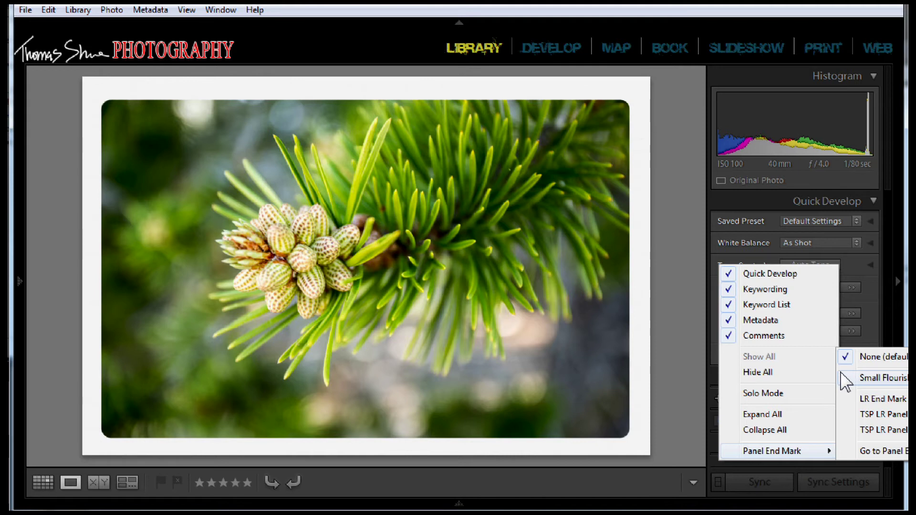
pyautogui.click(859, 378)
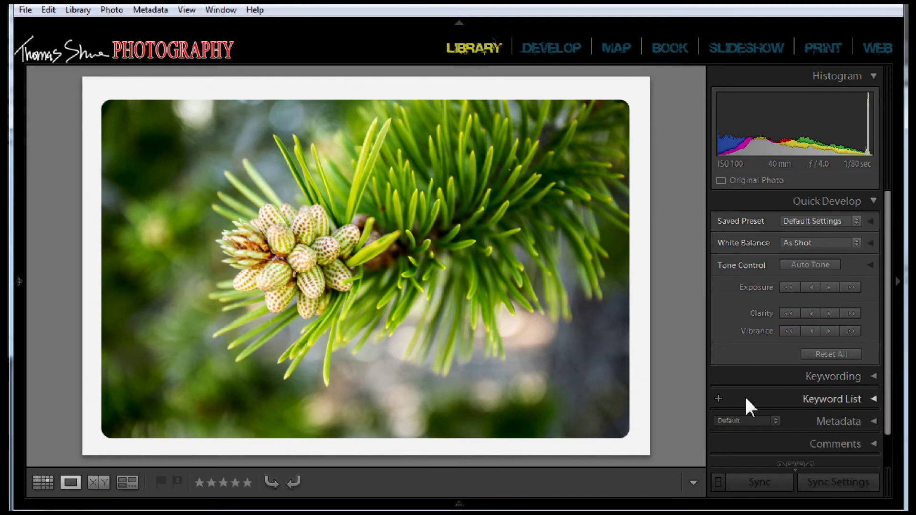
pyautogui.scroll(-2, 888, 406)
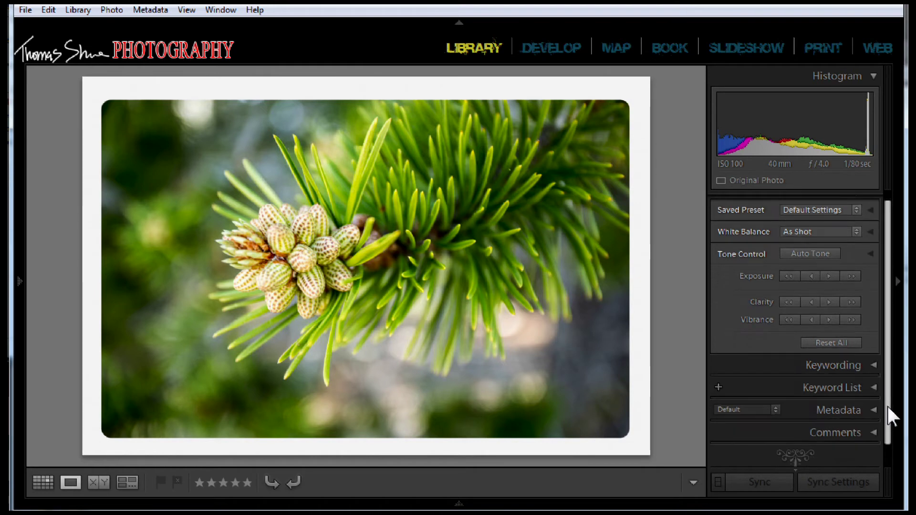
# Step: Bring the right-panel Panel End Mark options back up
pyautogui.rightClick(736, 440)
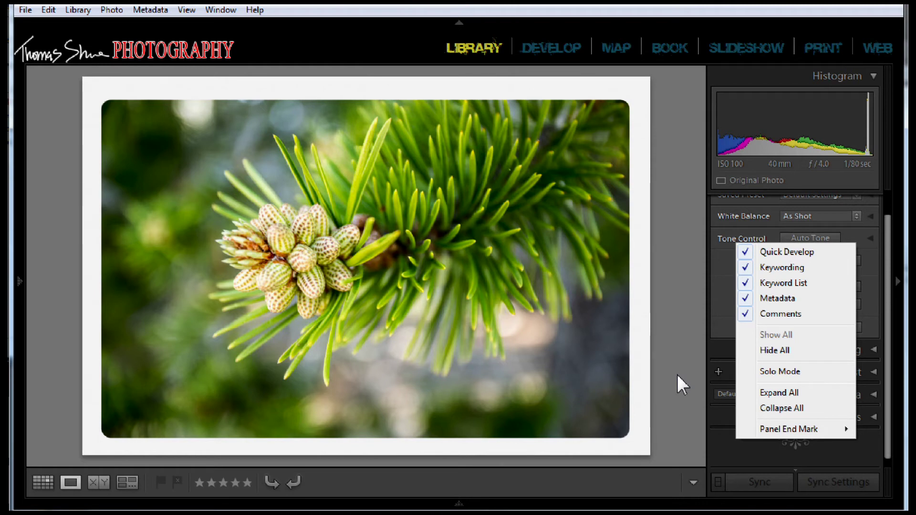
pyautogui.moveTo(753, 435)
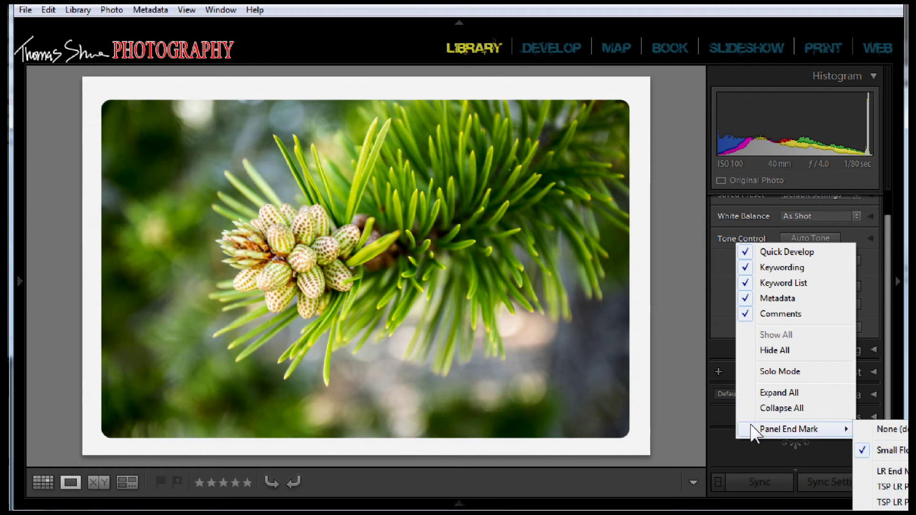
pyautogui.rightClick(714, 433)
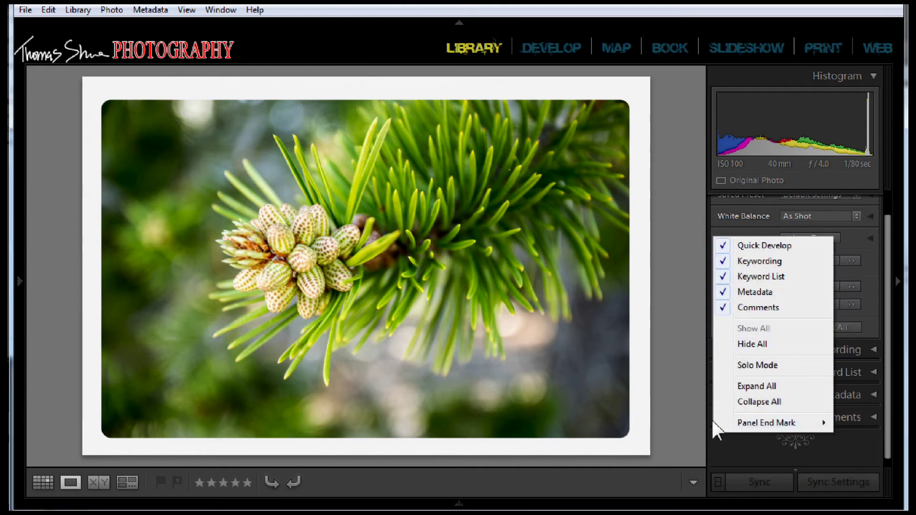
pyautogui.rightClick(710, 431)
pyautogui.rightClick(711, 433)
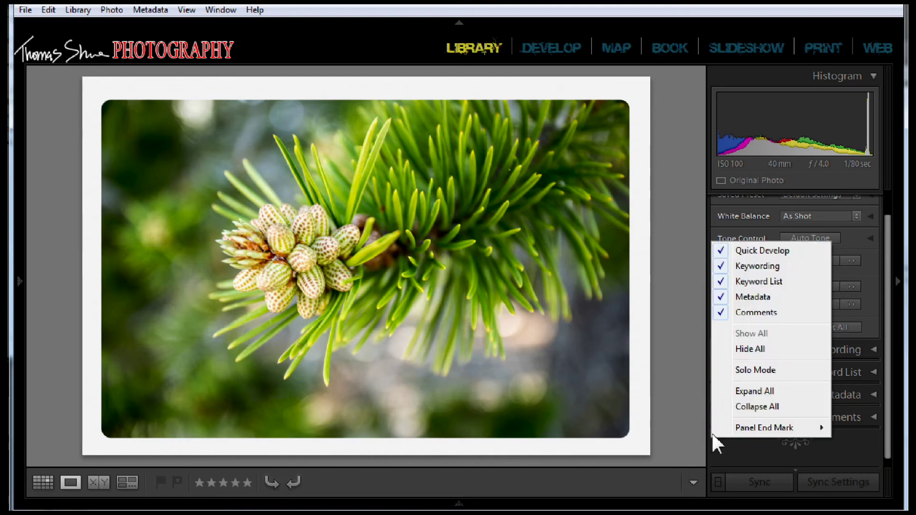
pyautogui.moveTo(738, 427)
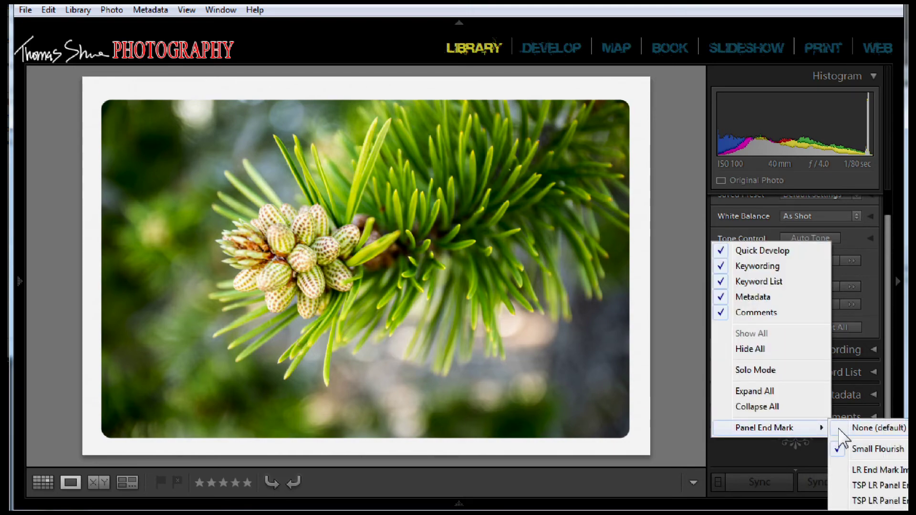
# Step: Open the Panel End Marks folder and inspect the LR End Mark Image Test file
pyautogui.click(842, 497)
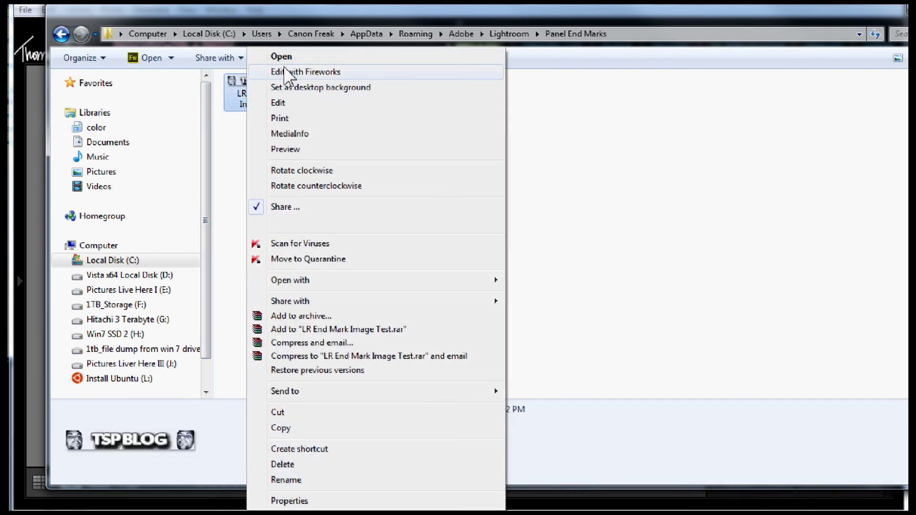
pyautogui.click(281, 58)
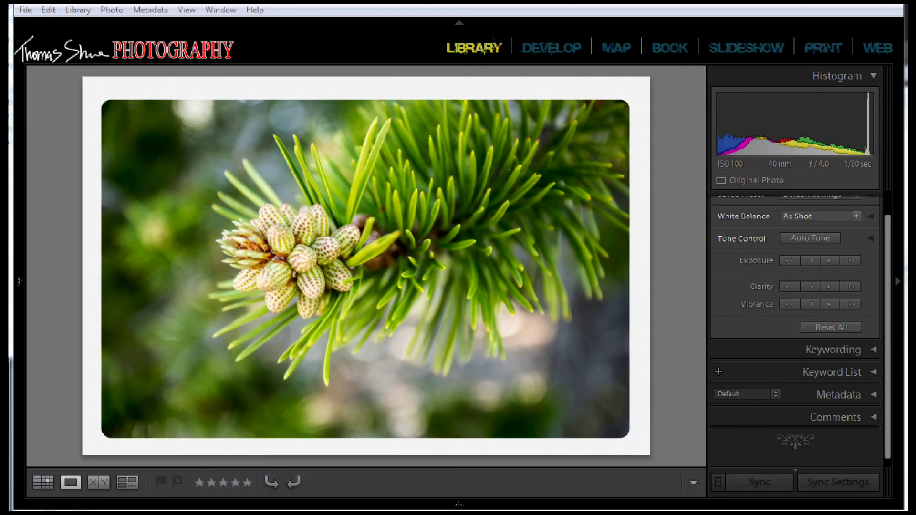
# Step: Switch the right-panel end mark to the custom TSP LR Panel End Mark image
pyautogui.rightClick(739, 432)
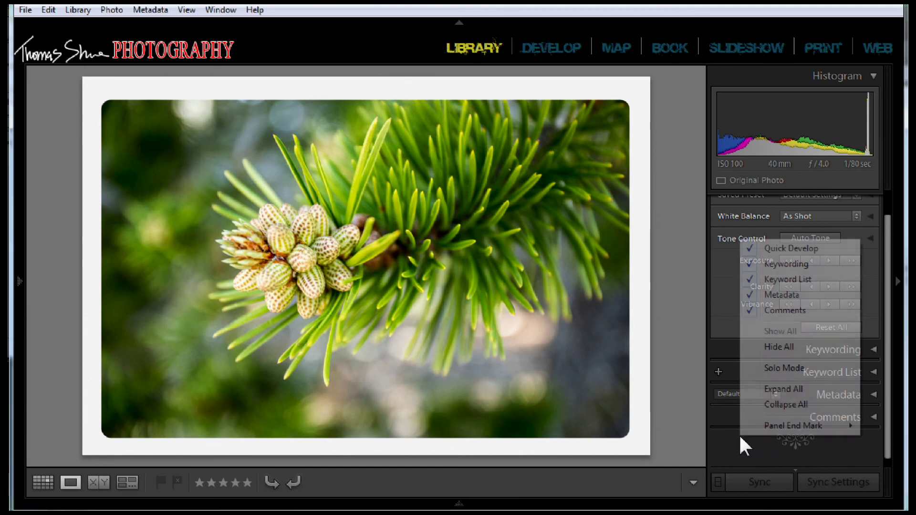
pyautogui.moveTo(753, 432)
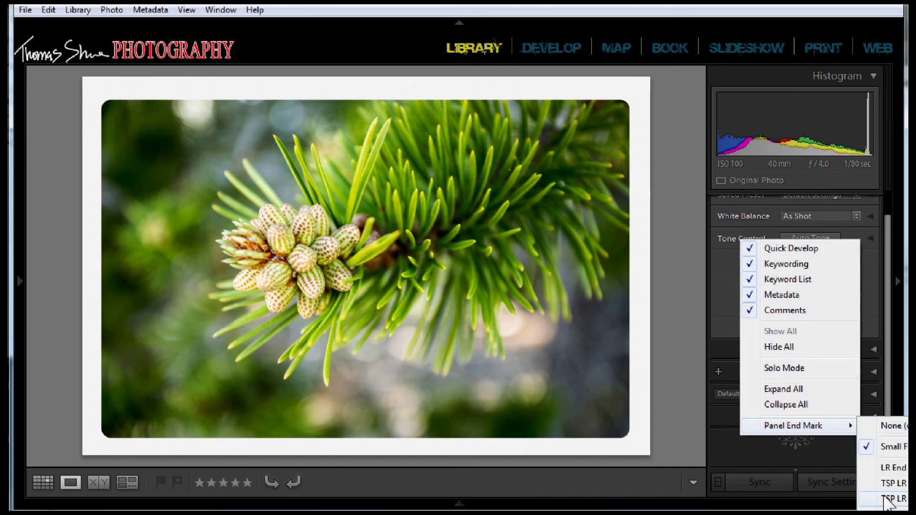
pyautogui.click(881, 498)
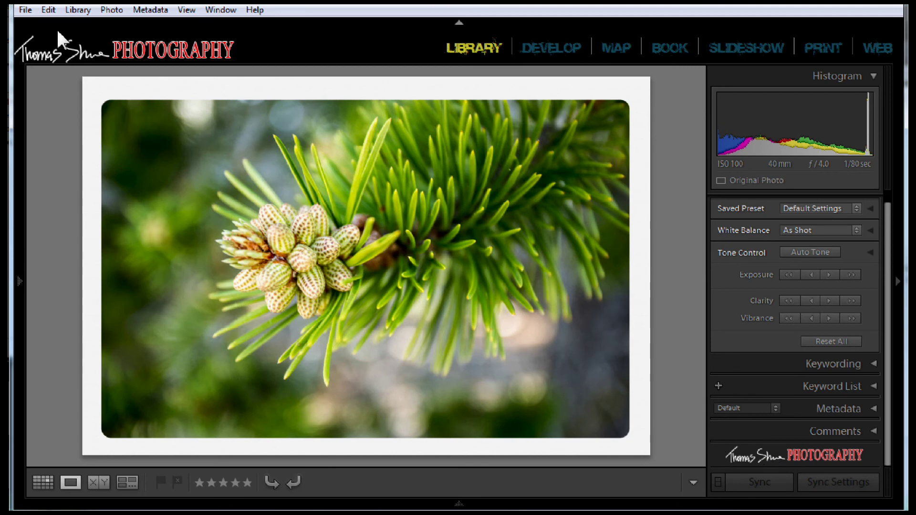